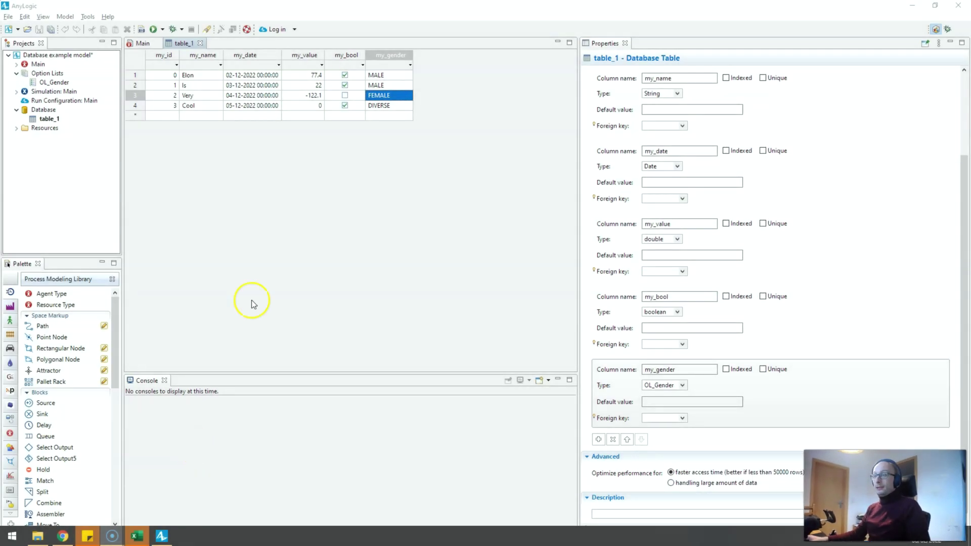
Check the gender dropdown choices in rows 2 and 3 of table_1.
{"action": "left_click", "coordinate": [387, 85]}
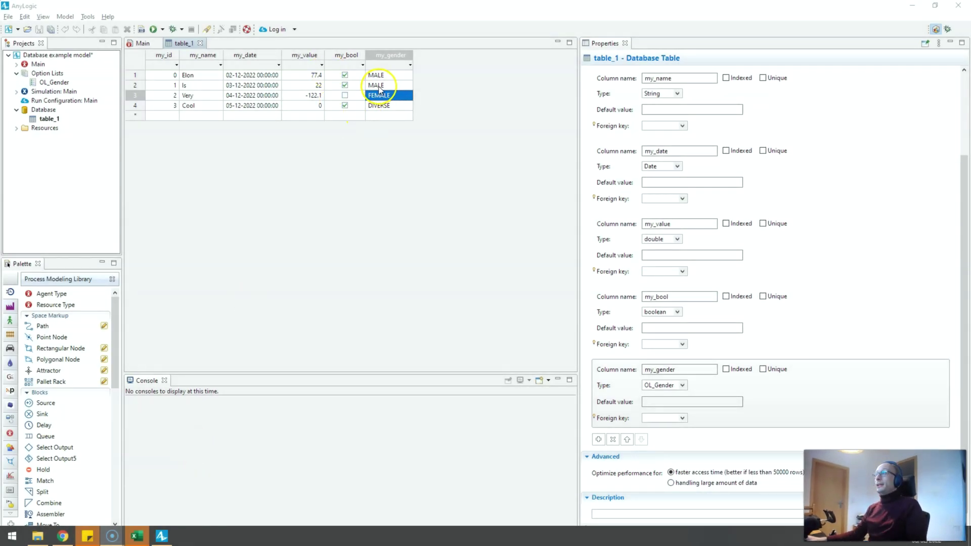
{"action": "left_click", "coordinate": [380, 91]}
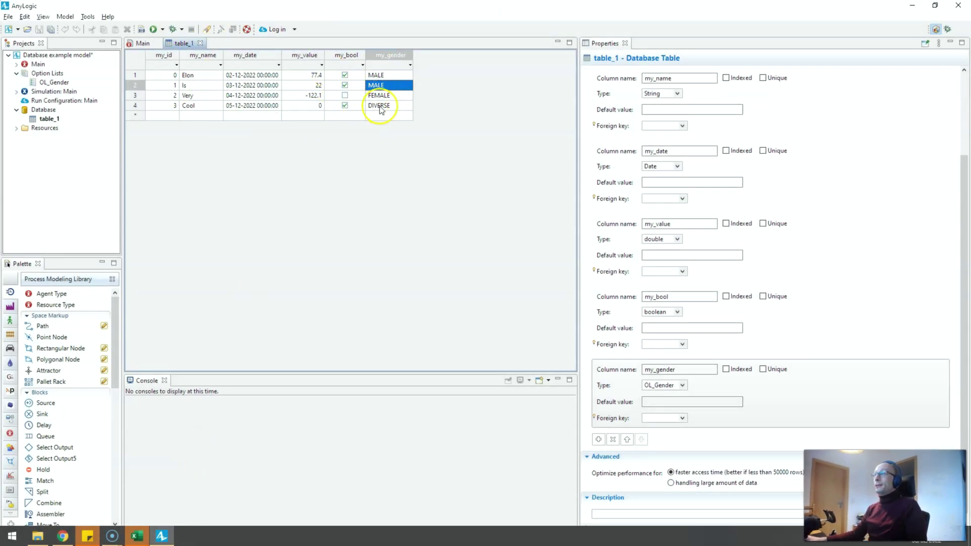
{"action": "left_click", "coordinate": [395, 95]}
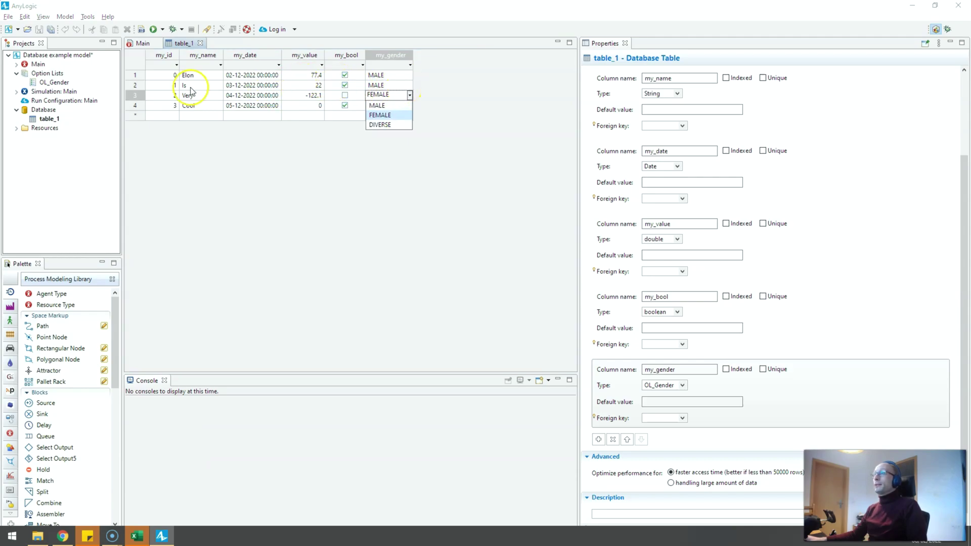
{"action": "left_click", "coordinate": [395, 84]}
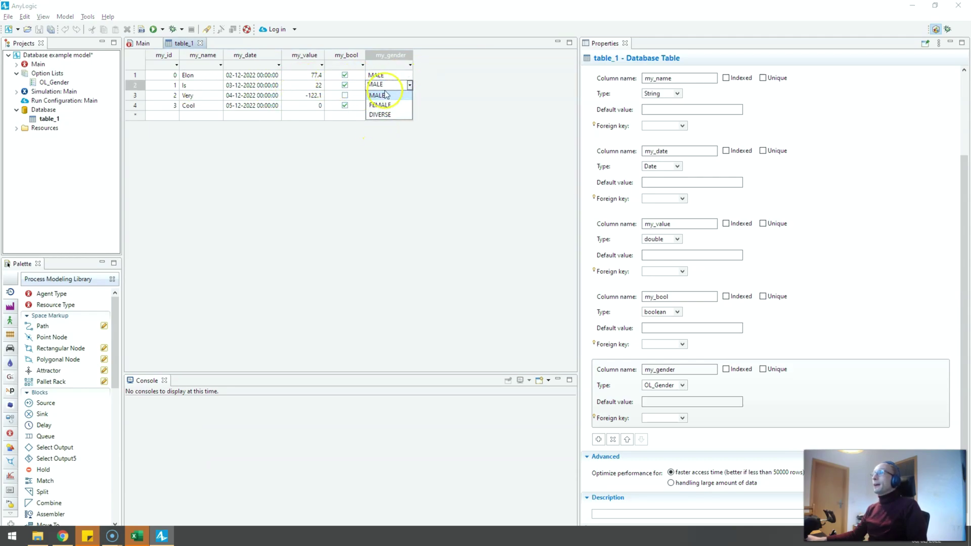
{"action": "left_click", "coordinate": [403, 98]}
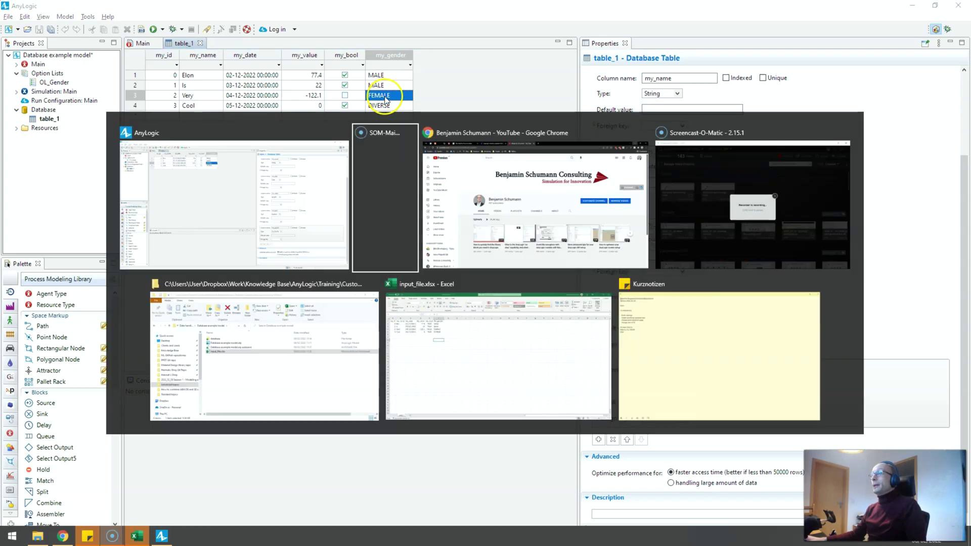
In the Excel input file, select the gender values in cells F2 to F5.
{"action": "key", "text": "alt+Tab"}
{"action": "key", "text": "Tab"}
{"action": "key", "text": "Tab"}
{"action": "key", "text": "Tab"}
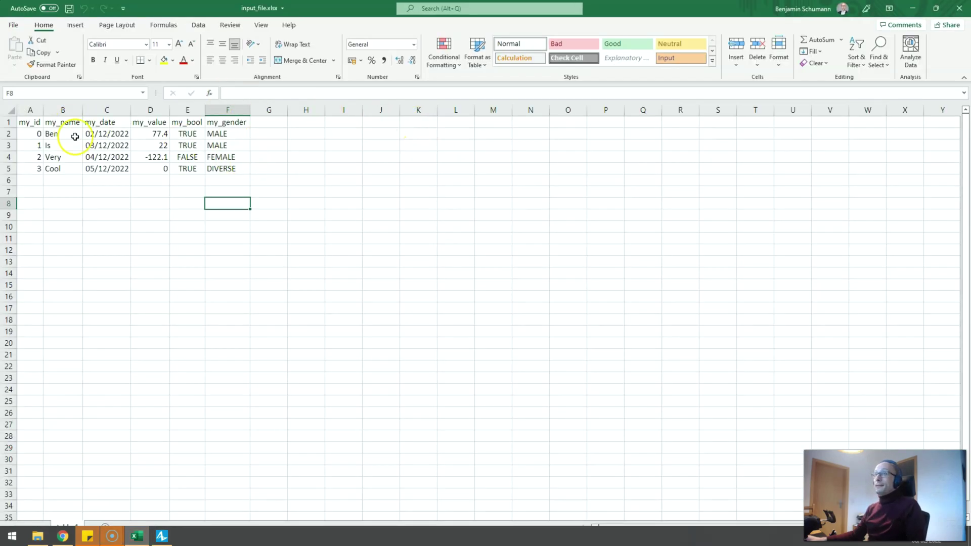
{"action": "left_click", "coordinate": [120, 153]}
{"action": "left_click", "coordinate": [241, 134]}
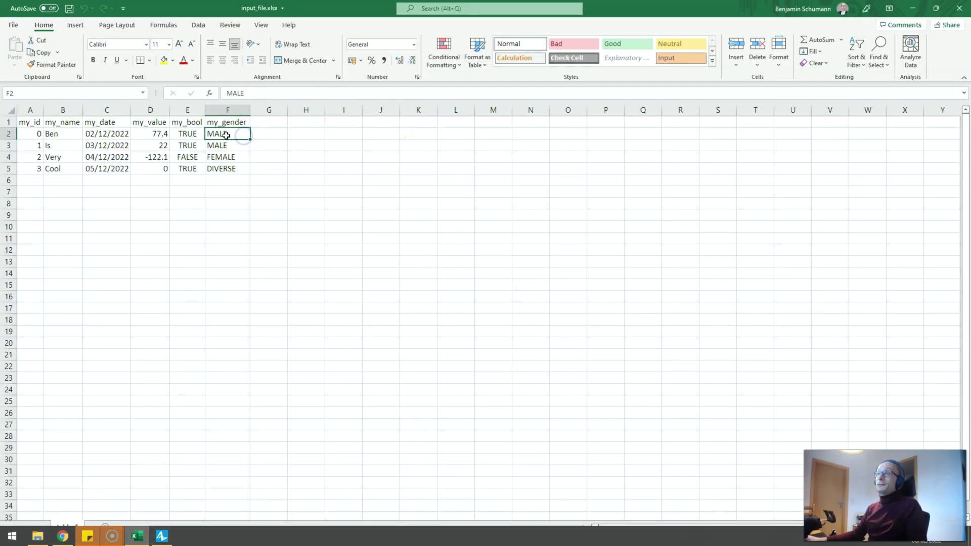
{"action": "left_click_drag", "start_coordinate": [228, 135], "coordinate": [230, 154]}
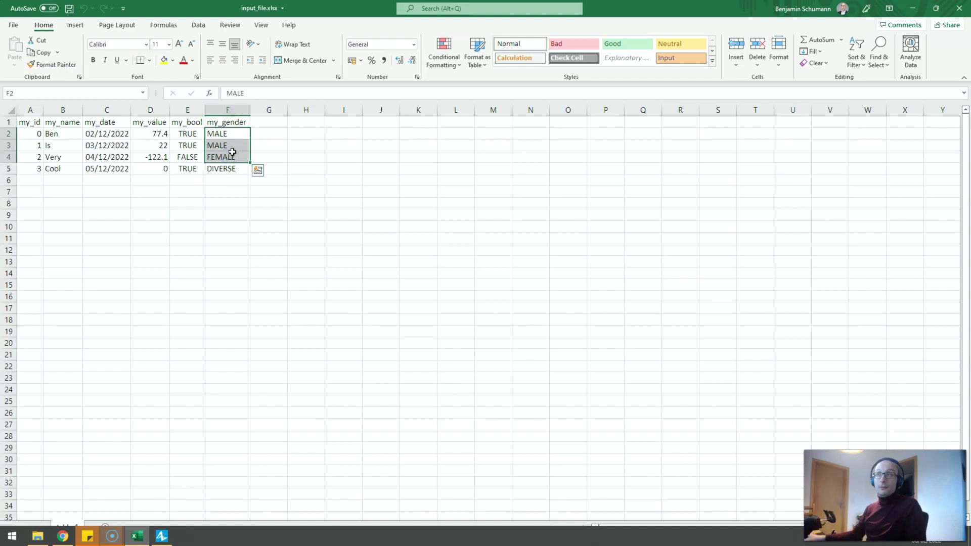
{"action": "left_click", "coordinate": [236, 166]}
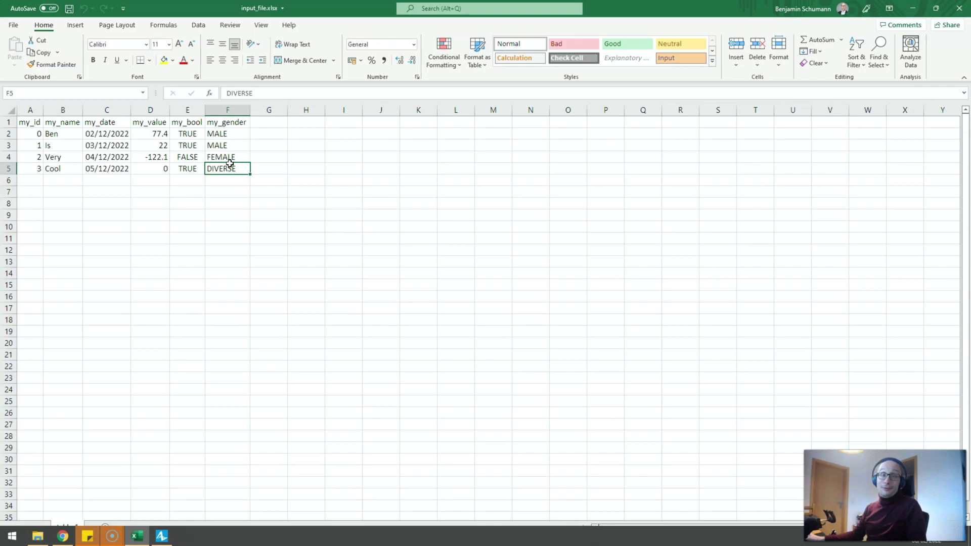
Back in AnyLogic, open OL_Gender and review its MALE, FEMALE and DIVERSE options.
{"action": "key", "text": "alt+Tab"}
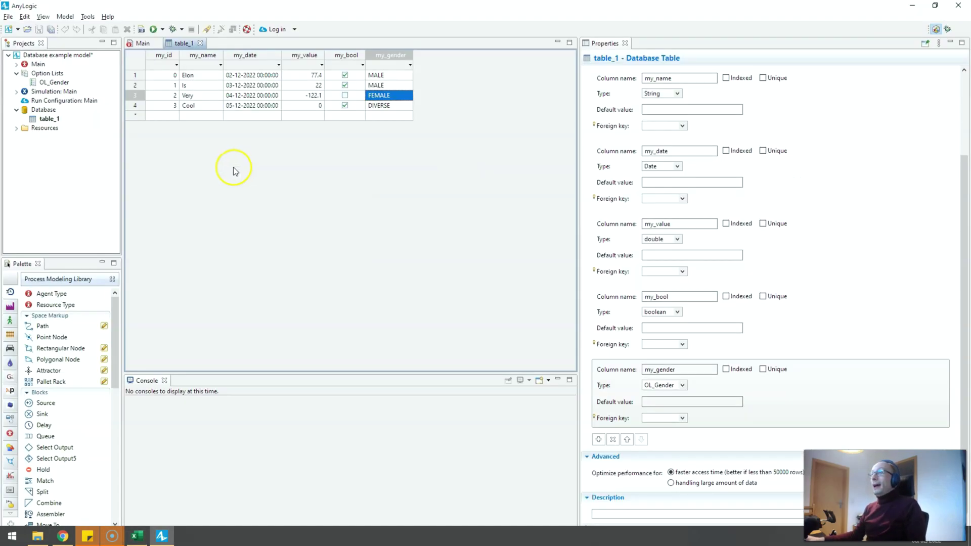
{"action": "left_click", "coordinate": [52, 83]}
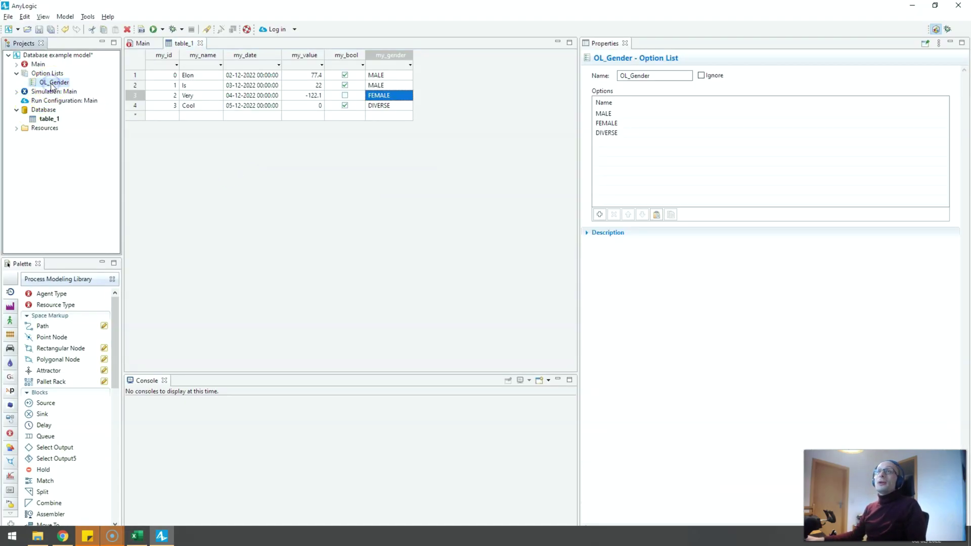
{"action": "left_click", "coordinate": [48, 85]}
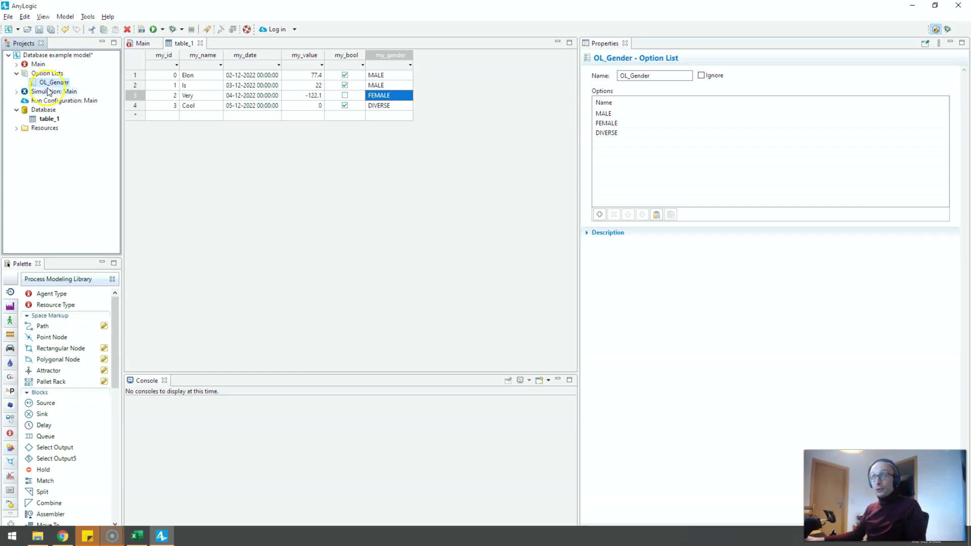
{"action": "right_click", "coordinate": [55, 73]}
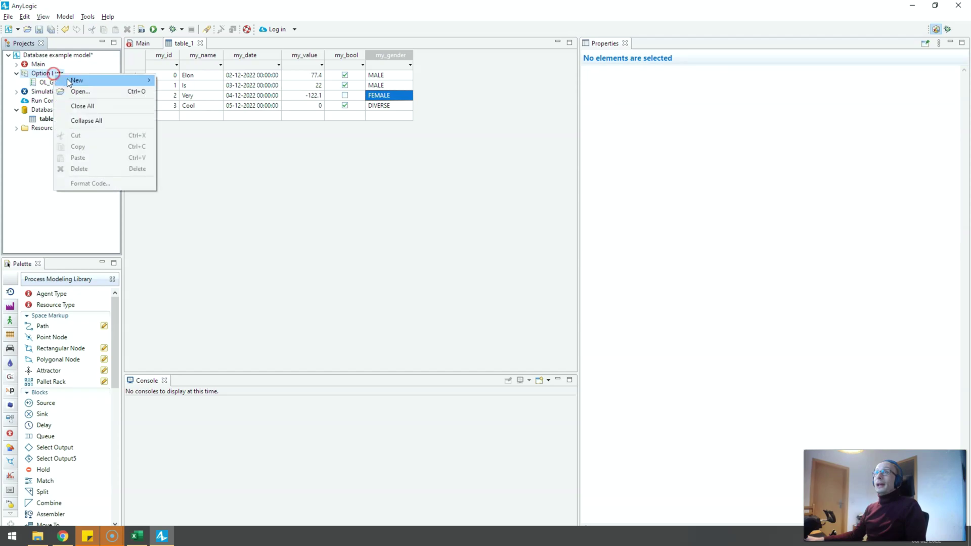
{"action": "left_click", "coordinate": [76, 80]}
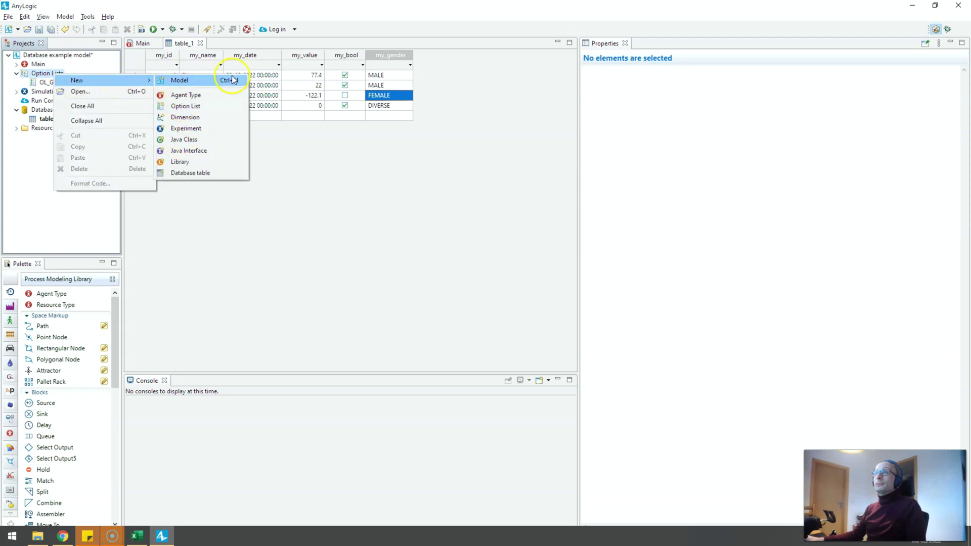
{"action": "left_click", "coordinate": [44, 82]}
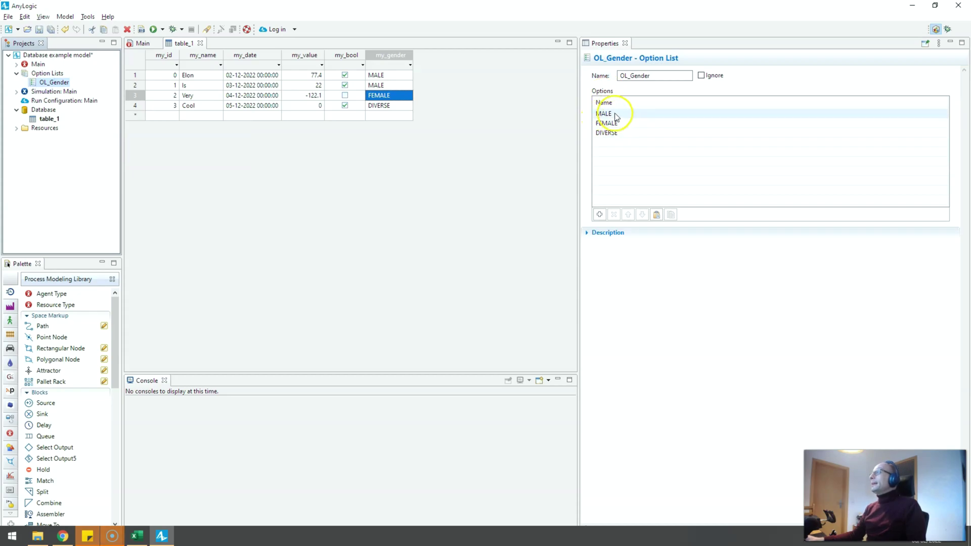
{"action": "left_click", "coordinate": [612, 133]}
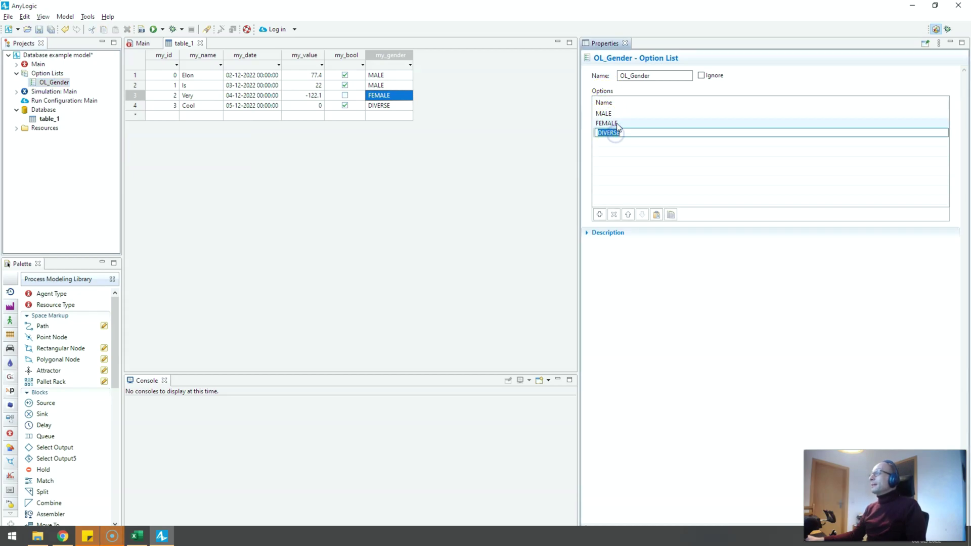
{"action": "left_click", "coordinate": [610, 123]}
{"action": "left_click", "coordinate": [612, 115]}
In Excel, review the gender cells F2 to F5 (MALE, MALE, FEMALE, DIVERSE).
{"action": "key", "text": "alt+Tab"}
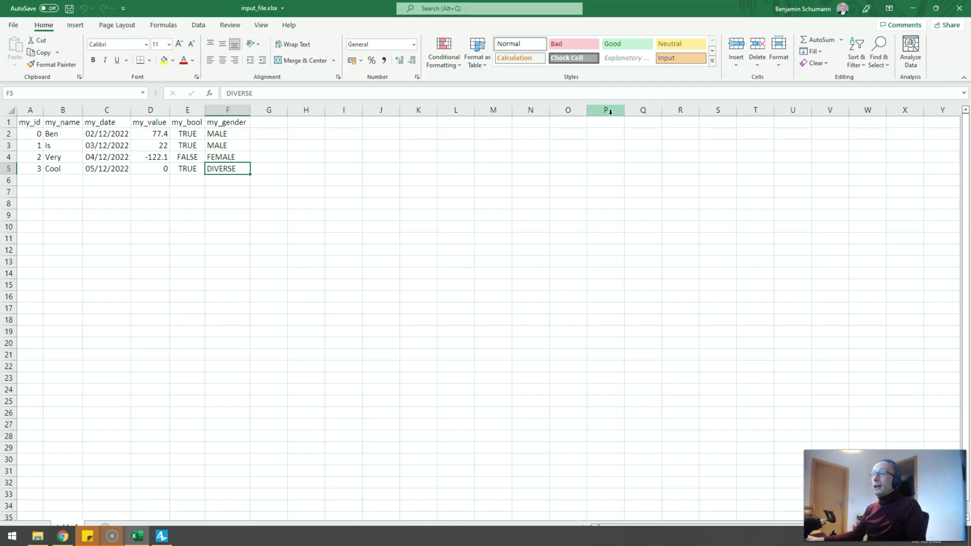
{"action": "left_click", "coordinate": [221, 156]}
{"action": "left_click", "coordinate": [233, 133]}
{"action": "left_click", "coordinate": [237, 145]}
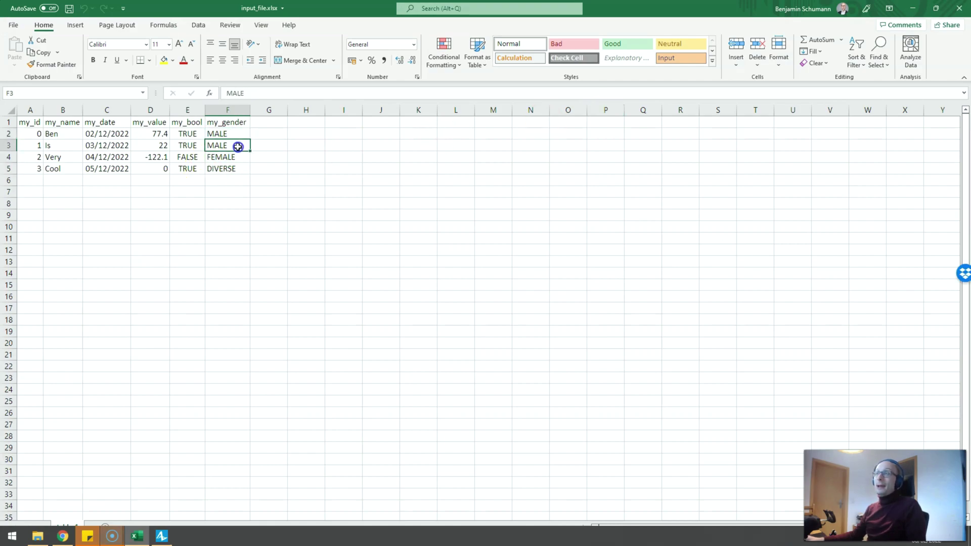
{"action": "left_click", "coordinate": [238, 156]}
{"action": "left_click", "coordinate": [243, 168]}
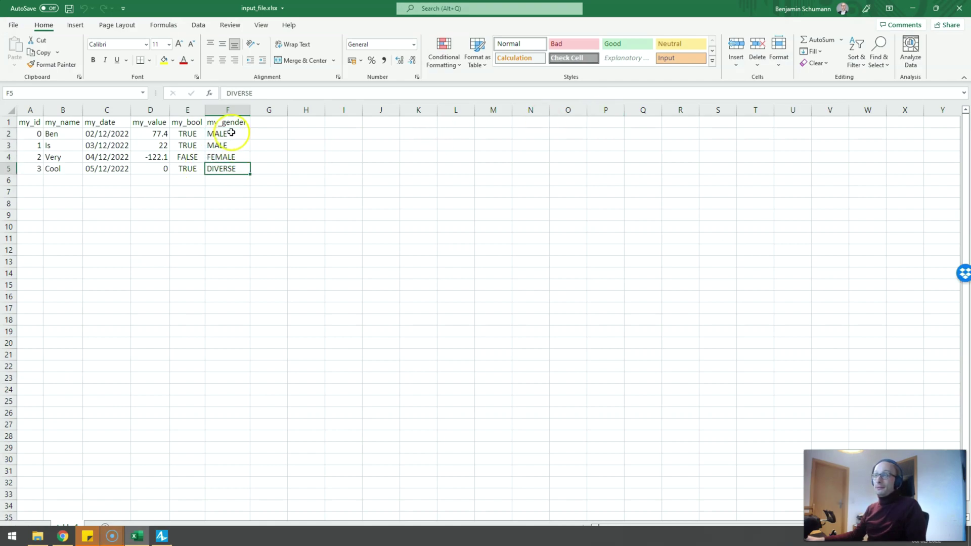
{"action": "left_click_drag", "start_coordinate": [232, 133], "coordinate": [228, 169]}
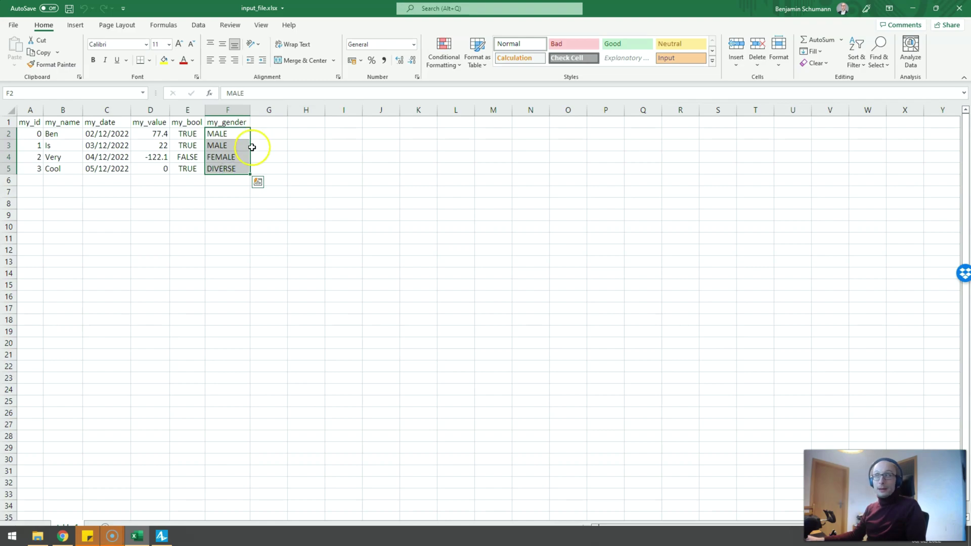
Close Excel and display table_1's column settings in AnyLogic.
{"action": "left_click", "coordinate": [260, 160]}
{"action": "left_click_drag", "start_coordinate": [232, 133], "coordinate": [231, 163]}
{"action": "left_click", "coordinate": [239, 165]}
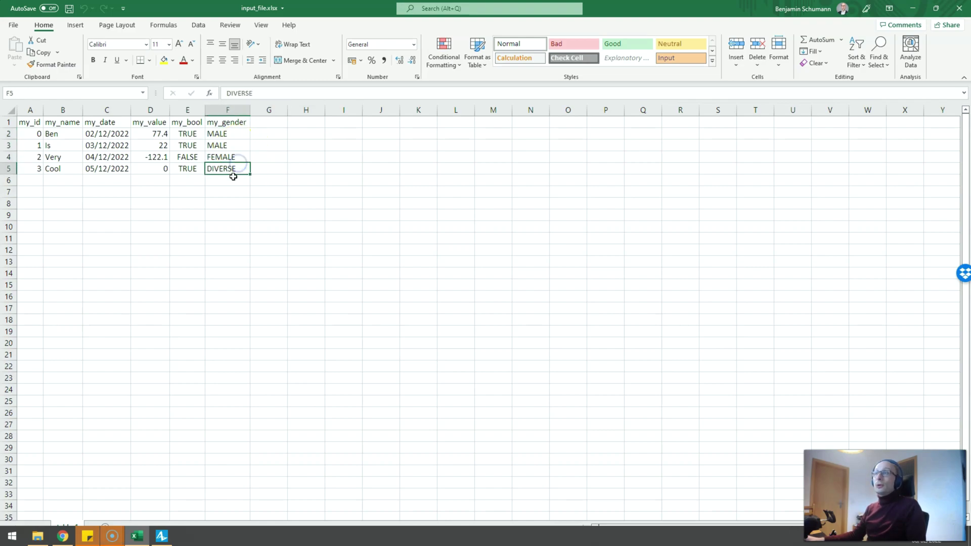
{"action": "left_click", "coordinate": [236, 159]}
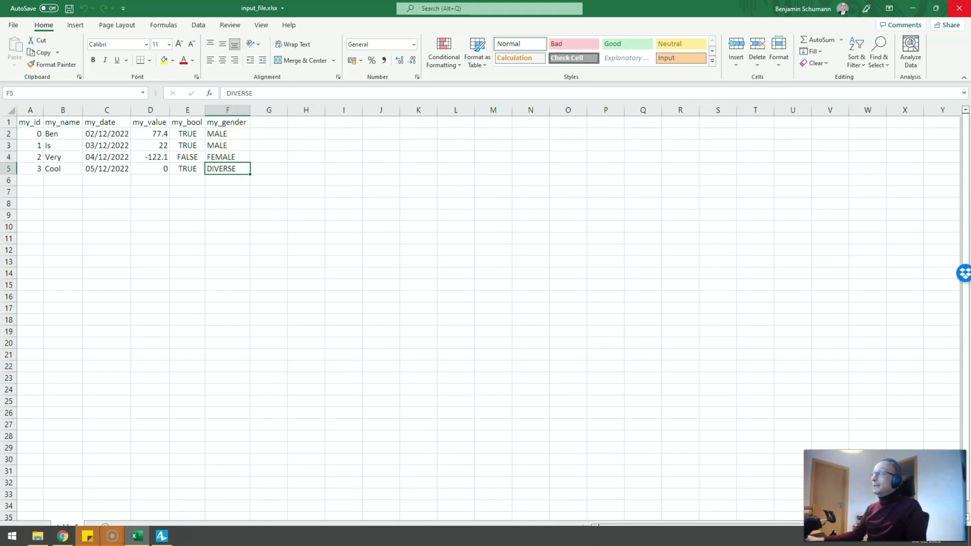
{"action": "left_click", "coordinate": [960, 8]}
{"action": "left_click", "coordinate": [481, 155]}
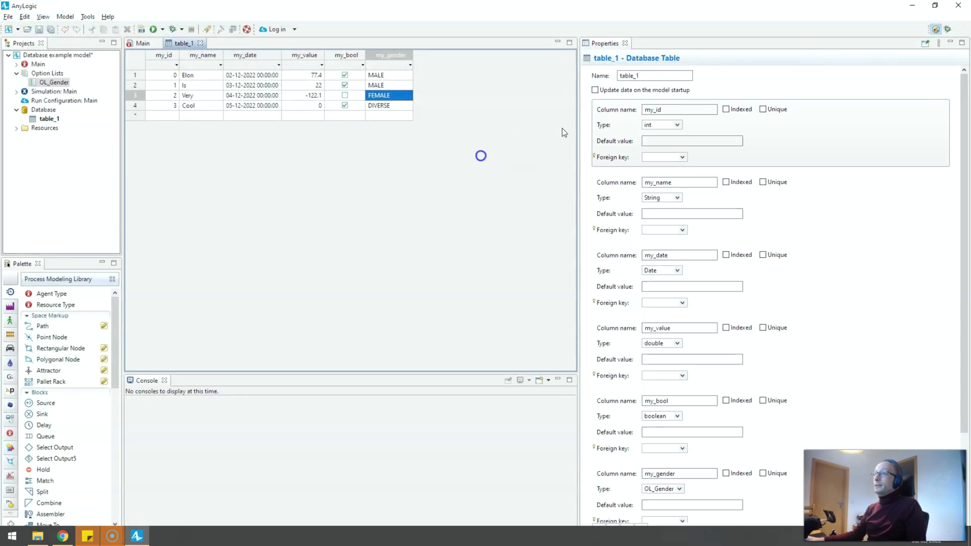
Delete the existing table_1 from the database.
{"action": "right_click", "coordinate": [47, 120]}
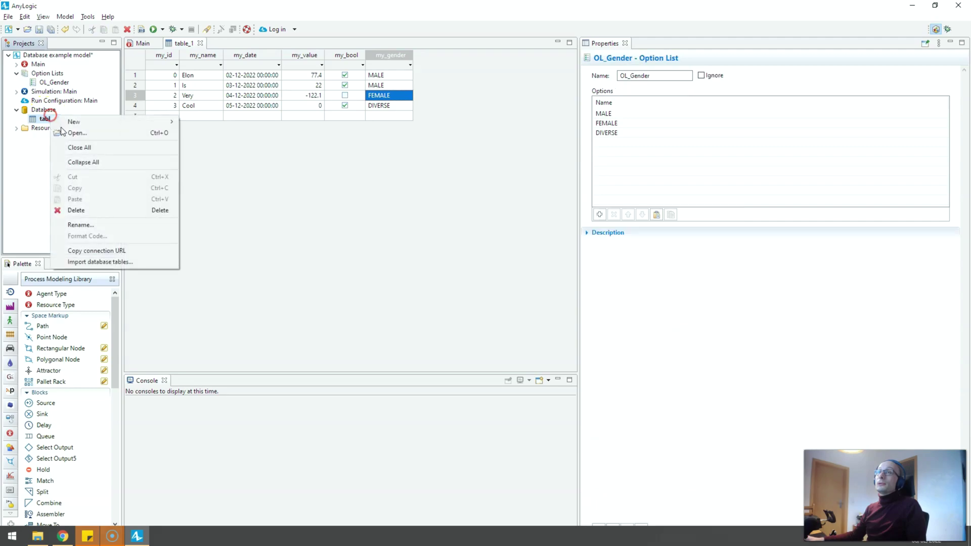
{"action": "left_click", "coordinate": [106, 210]}
{"action": "left_click", "coordinate": [534, 282]}
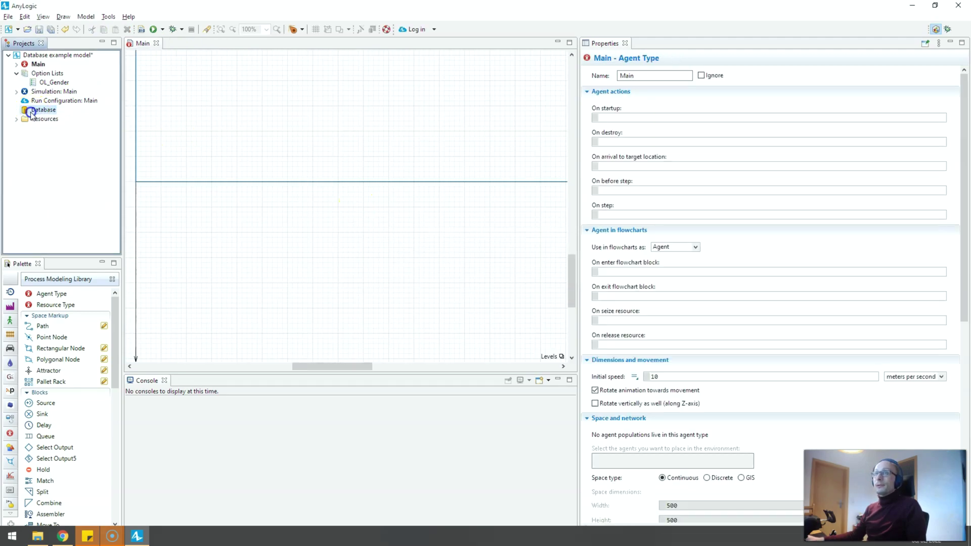
{"action": "left_click", "coordinate": [35, 109]}
Import a new table from input_file.xlsx and dismiss the resulting error message.
{"action": "left_click", "coordinate": [614, 88]}
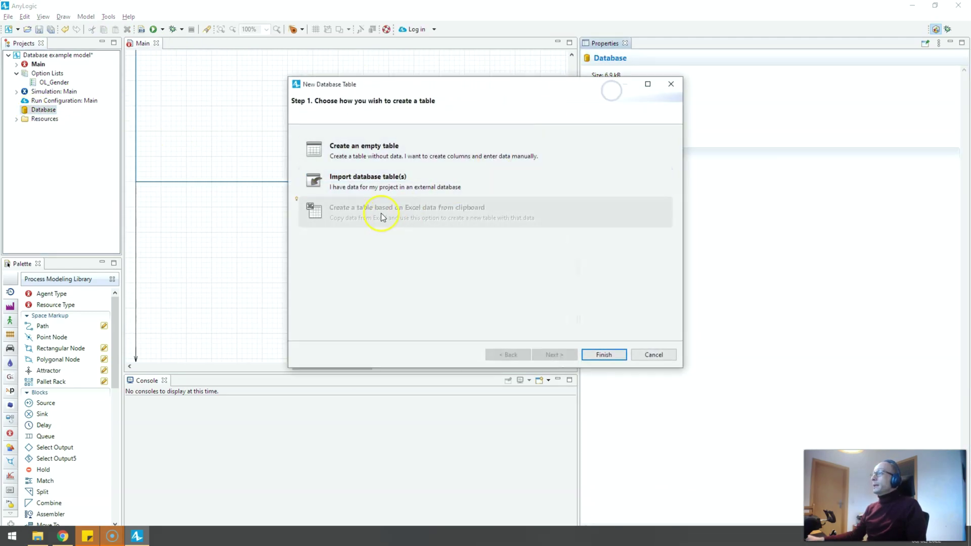
{"action": "double_click", "coordinate": [381, 214]}
{"action": "left_click", "coordinate": [468, 163]}
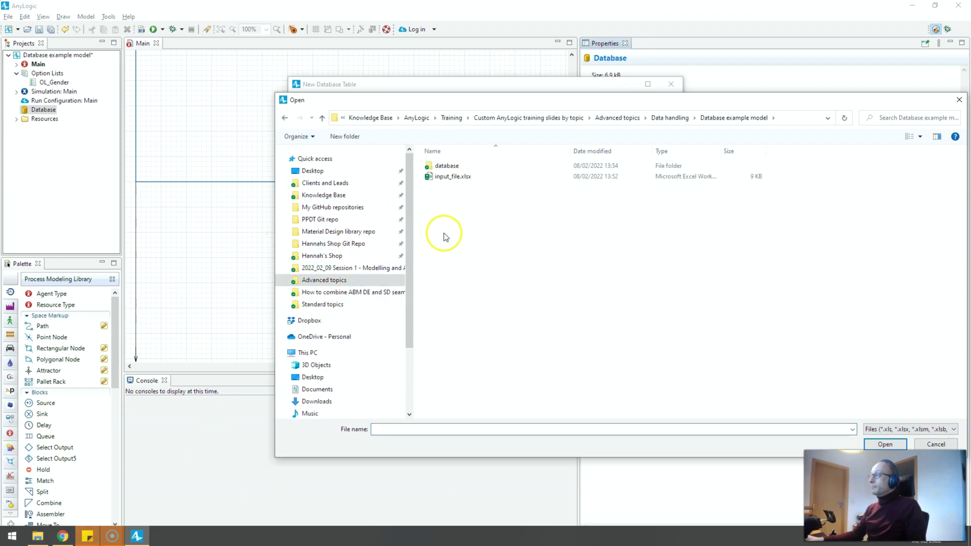
{"action": "left_click", "coordinate": [455, 181]}
{"action": "double_click", "coordinate": [457, 178]}
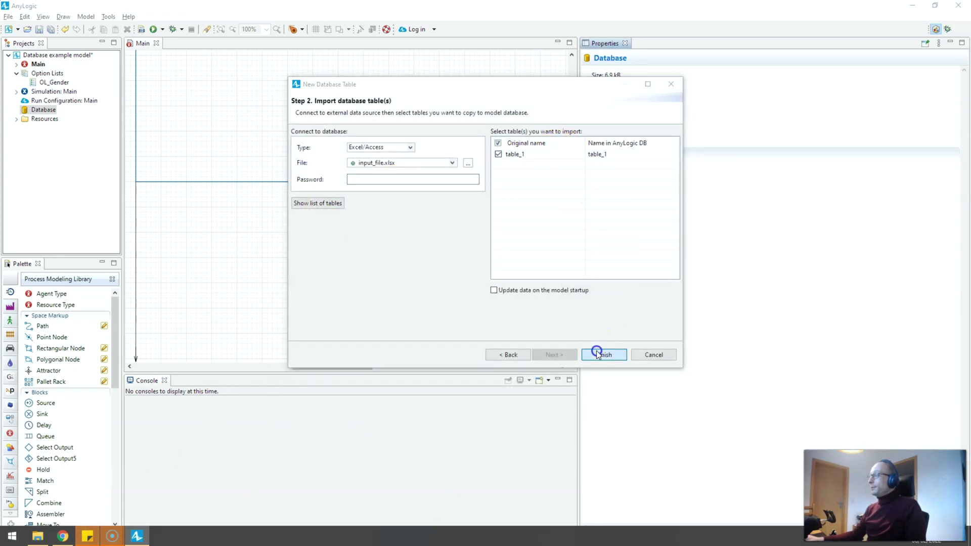
{"action": "left_click", "coordinate": [600, 354]}
{"action": "left_click", "coordinate": [578, 291]}
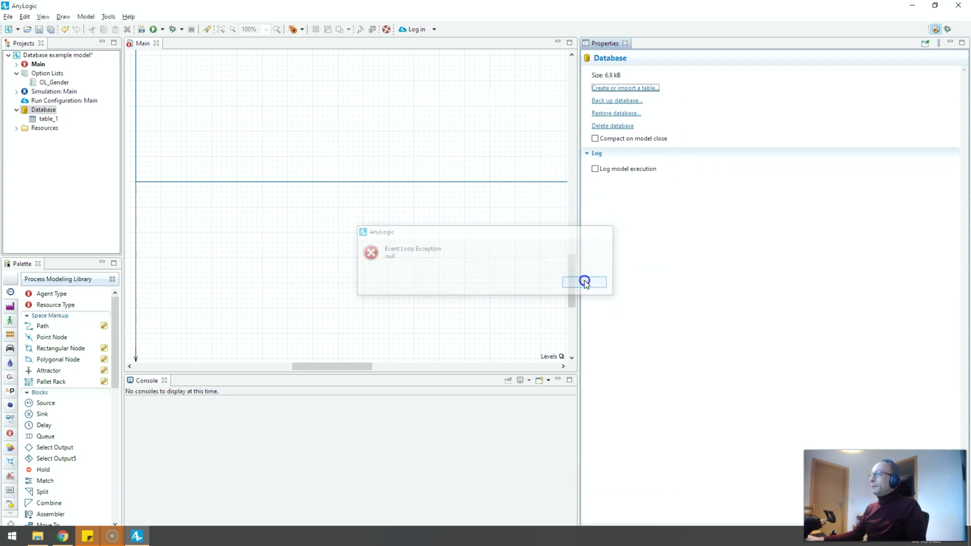
Change table_1's my_gender column type from String to OL_Gender in Properties.
{"action": "double_click", "coordinate": [46, 121]}
{"action": "left_click", "coordinate": [385, 107]}
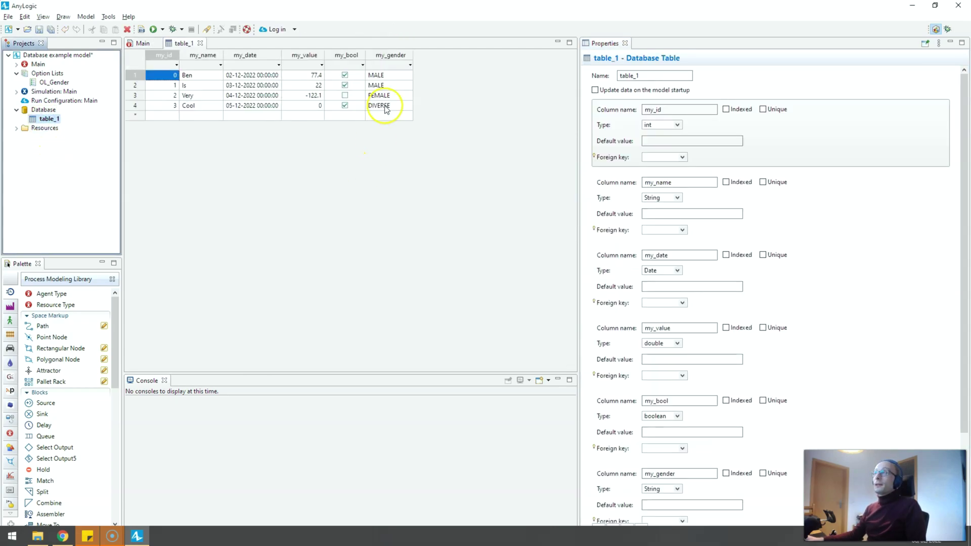
{"action": "left_click", "coordinate": [389, 58]}
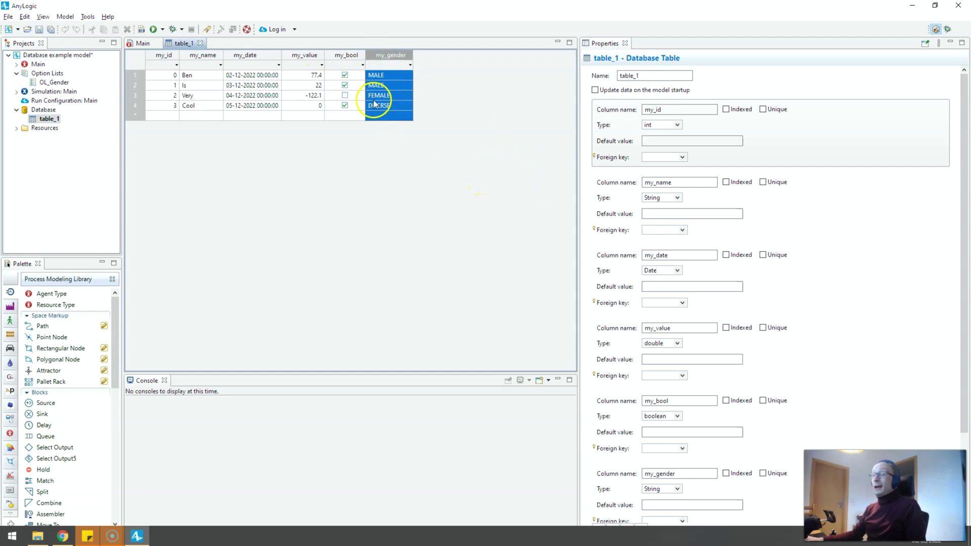
{"action": "scroll", "coordinate": [659, 274], "scroll_direction": "down", "scroll_amount": 3}
{"action": "scroll", "coordinate": [659, 275], "scroll_direction": "down", "scroll_amount": 4}
{"action": "left_click", "coordinate": [635, 388]}
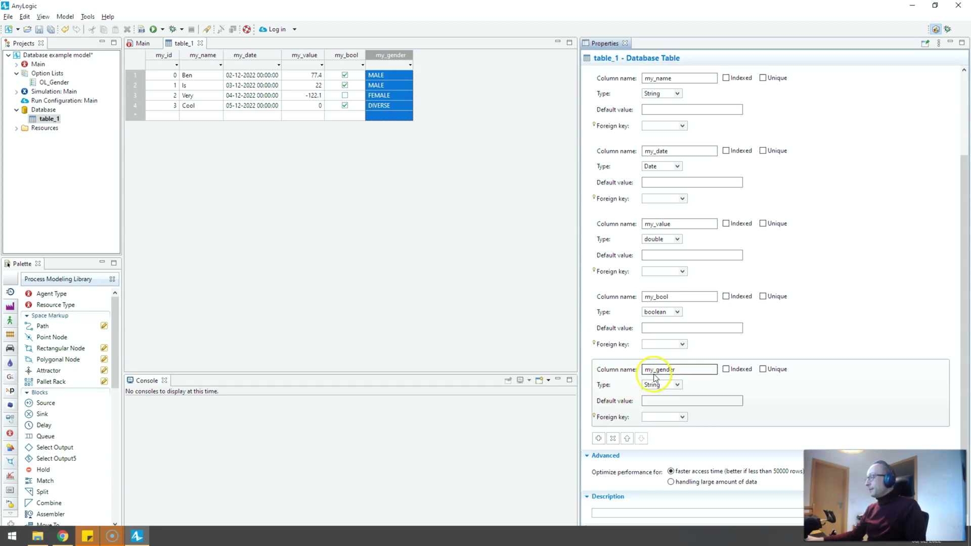
{"action": "left_click", "coordinate": [662, 385]}
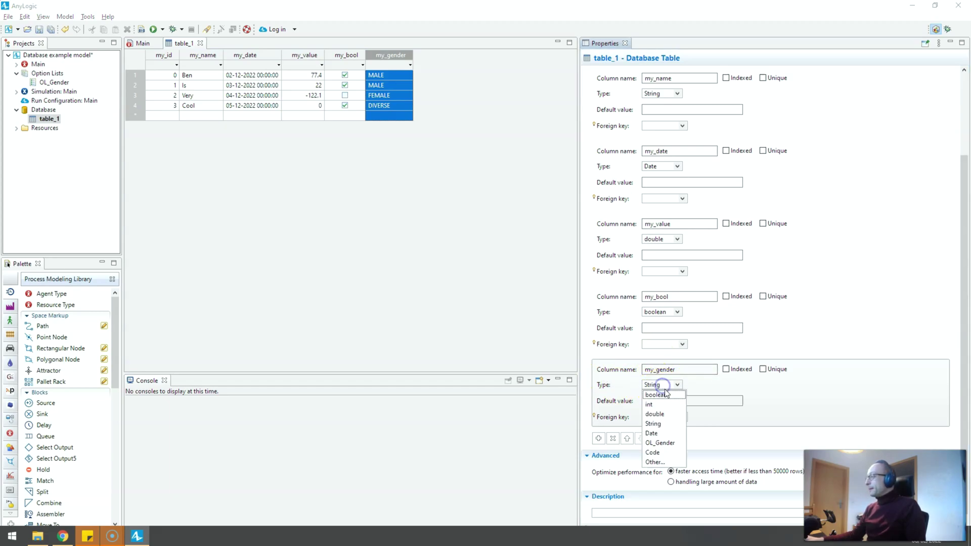
{"action": "left_click", "coordinate": [660, 444]}
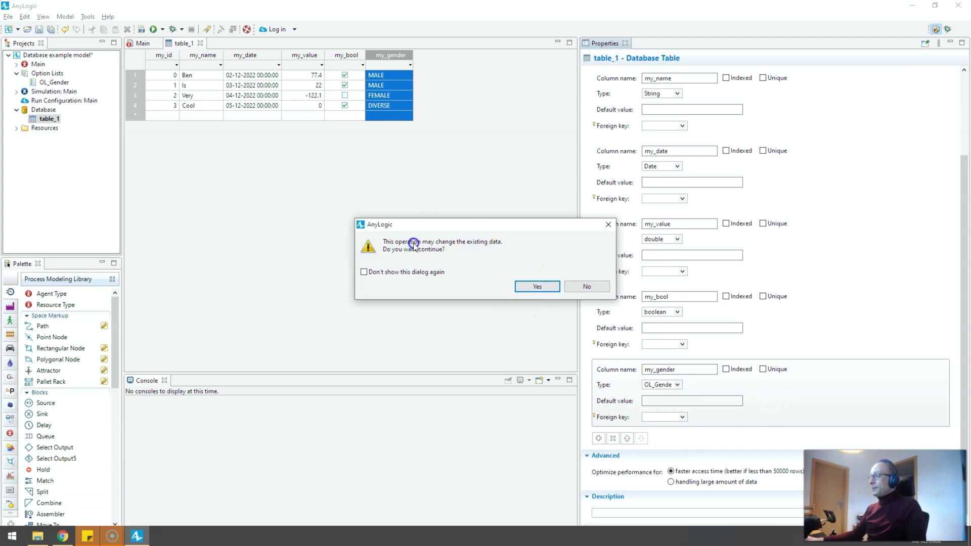
{"action": "left_click_drag", "start_coordinate": [428, 225], "coordinate": [399, 196]}
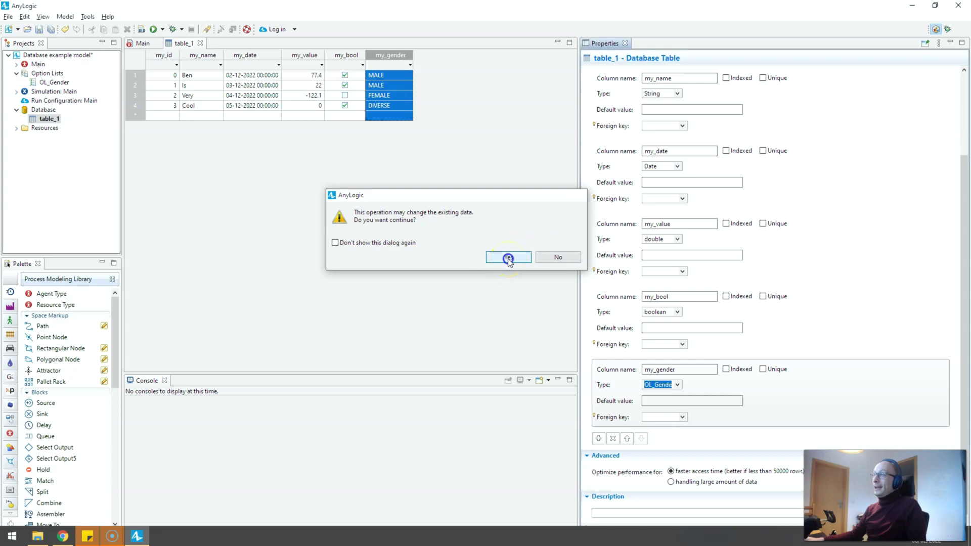
Confirm the type change, then test row 2's dropdown by picking FEMALE and back to MALE.
{"action": "left_click", "coordinate": [509, 258]}
{"action": "left_click", "coordinate": [382, 86]}
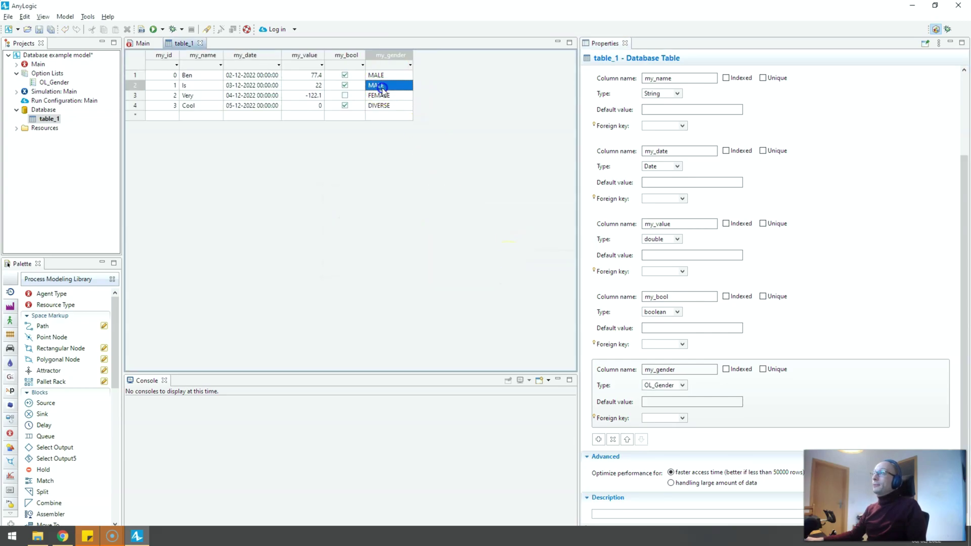
{"action": "left_click", "coordinate": [401, 87]}
{"action": "left_click", "coordinate": [386, 107]}
{"action": "left_click", "coordinate": [393, 87]}
{"action": "left_click", "coordinate": [396, 95]}
Open the gender dropdown of the new row 5 and leave it empty.
{"action": "left_click", "coordinate": [397, 116]}
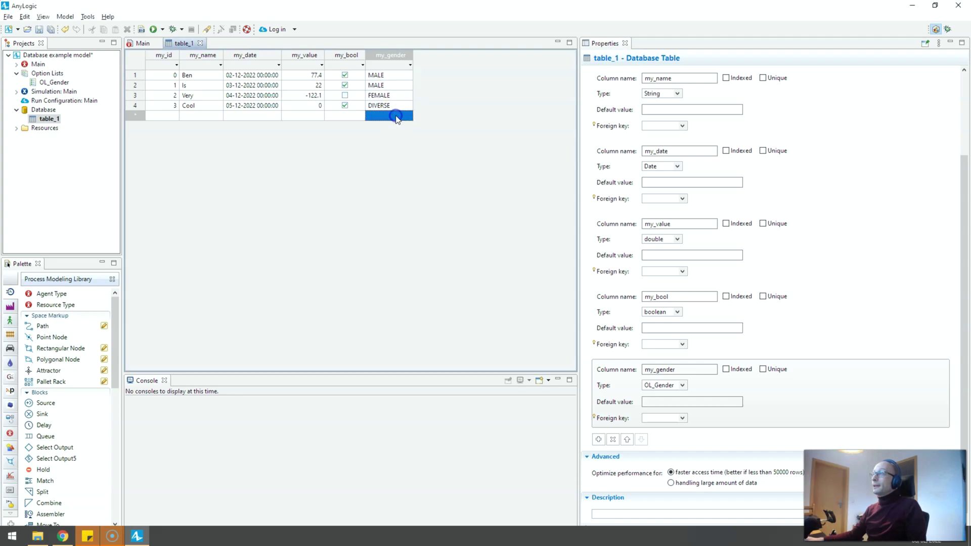
{"action": "left_click", "coordinate": [396, 116]}
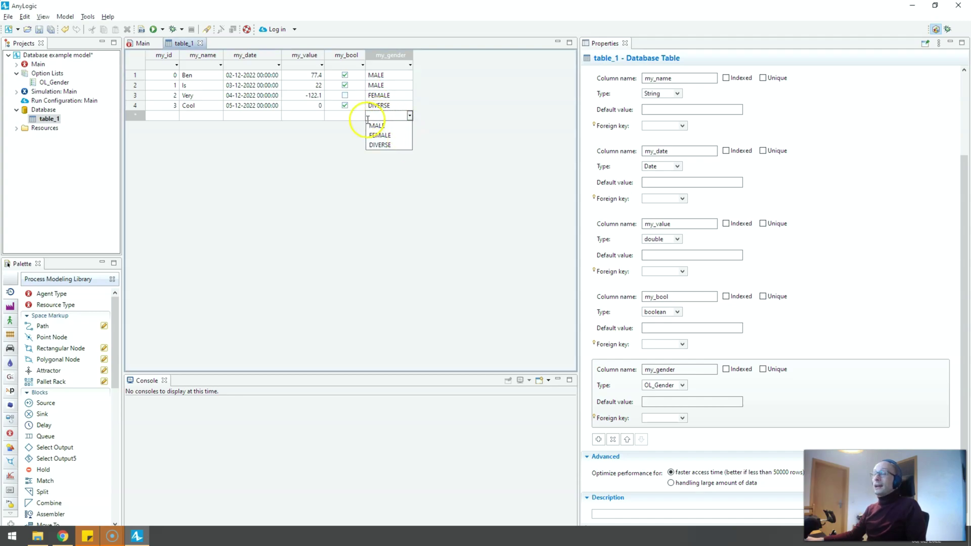
{"action": "left_click", "coordinate": [372, 117]}
{"action": "left_click", "coordinate": [399, 96]}
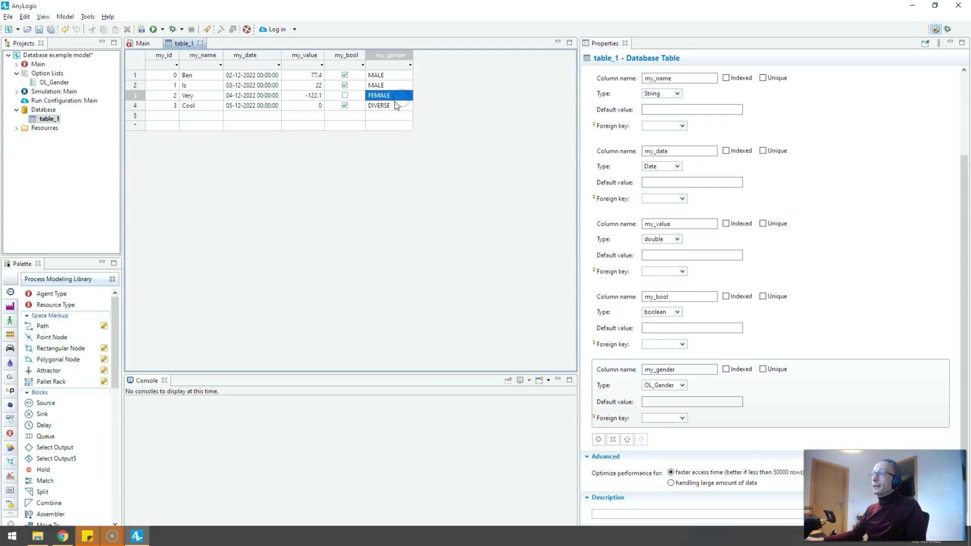
{"action": "left_click", "coordinate": [395, 116]}
{"action": "left_click", "coordinate": [396, 117]}
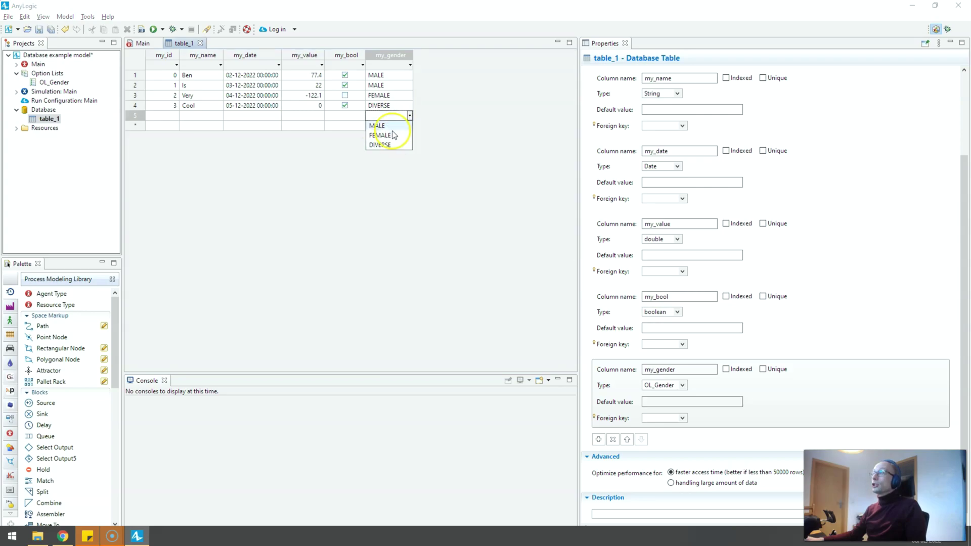
{"action": "left_click", "coordinate": [397, 95]}
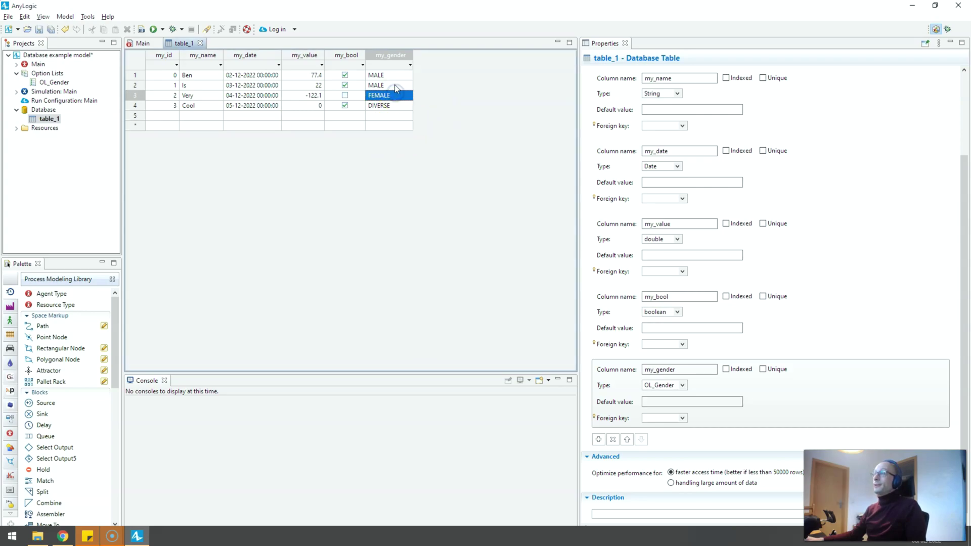
{"action": "key", "text": "alt+Tab"}
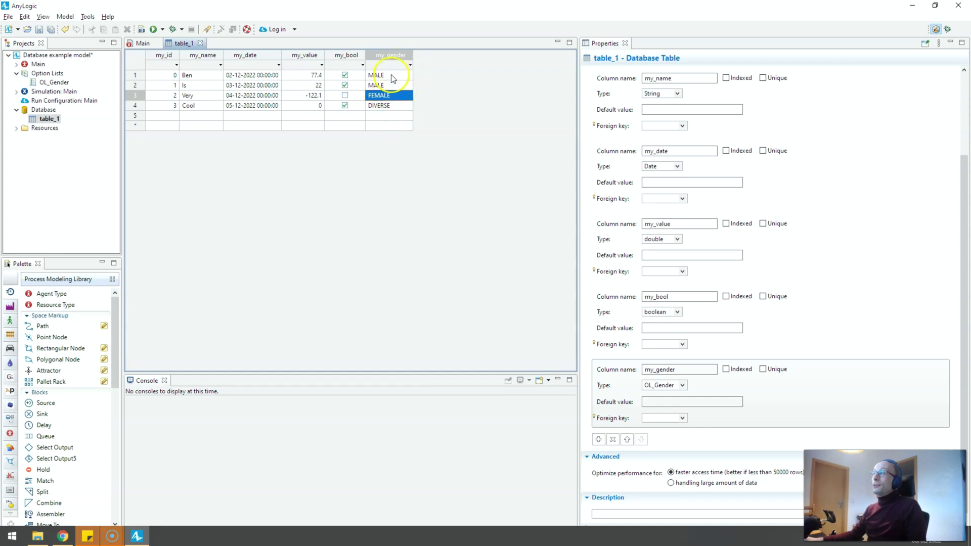
{"action": "left_click_drag", "start_coordinate": [392, 79], "coordinate": [394, 108]}
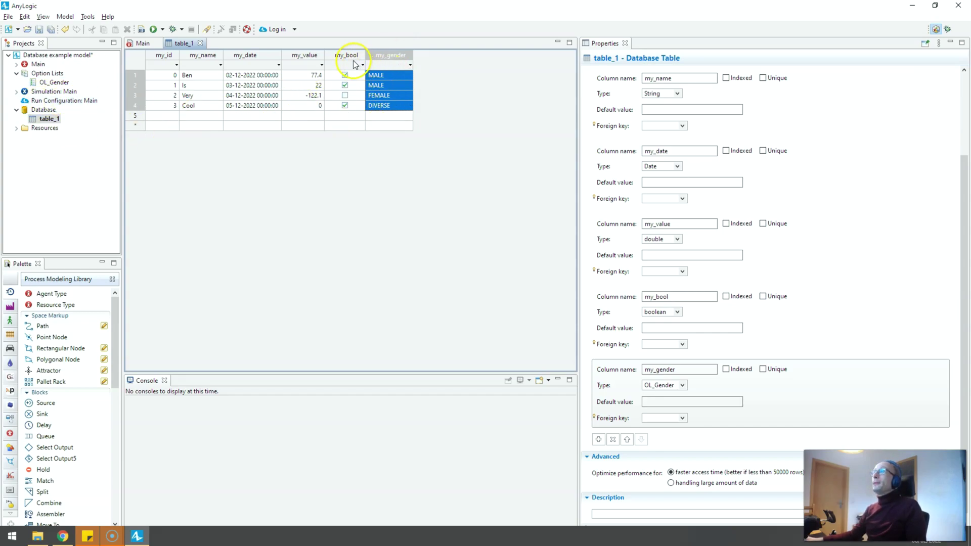
{"action": "left_click", "coordinate": [396, 95]}
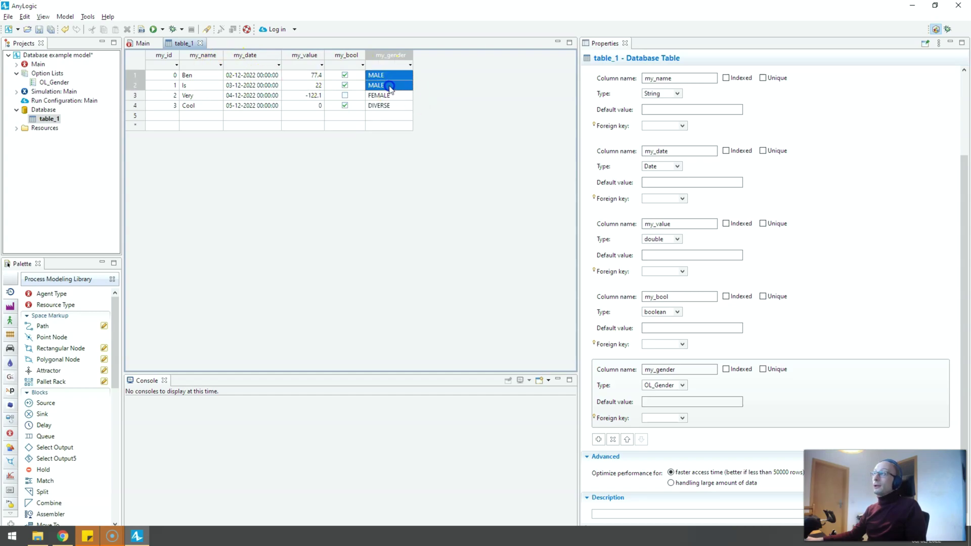
{"action": "left_click", "coordinate": [391, 85]}
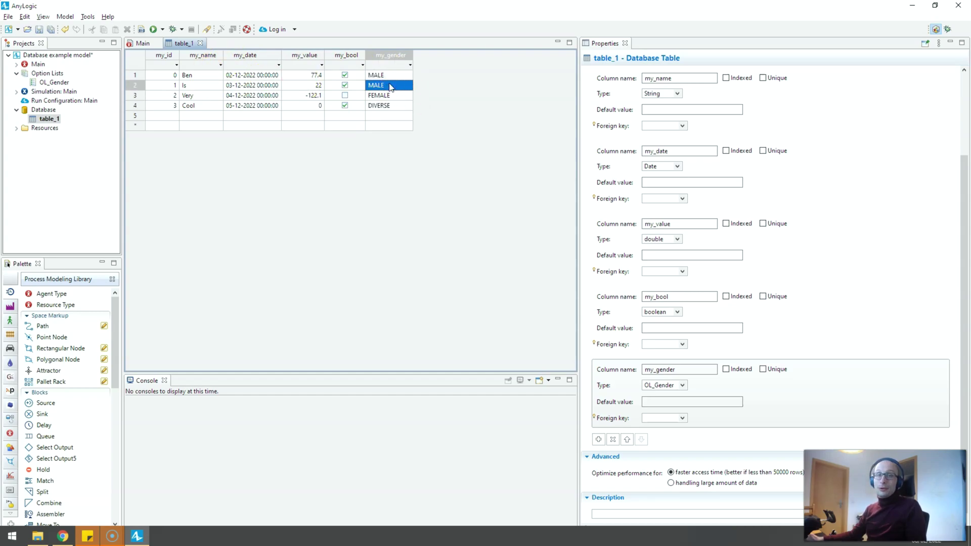